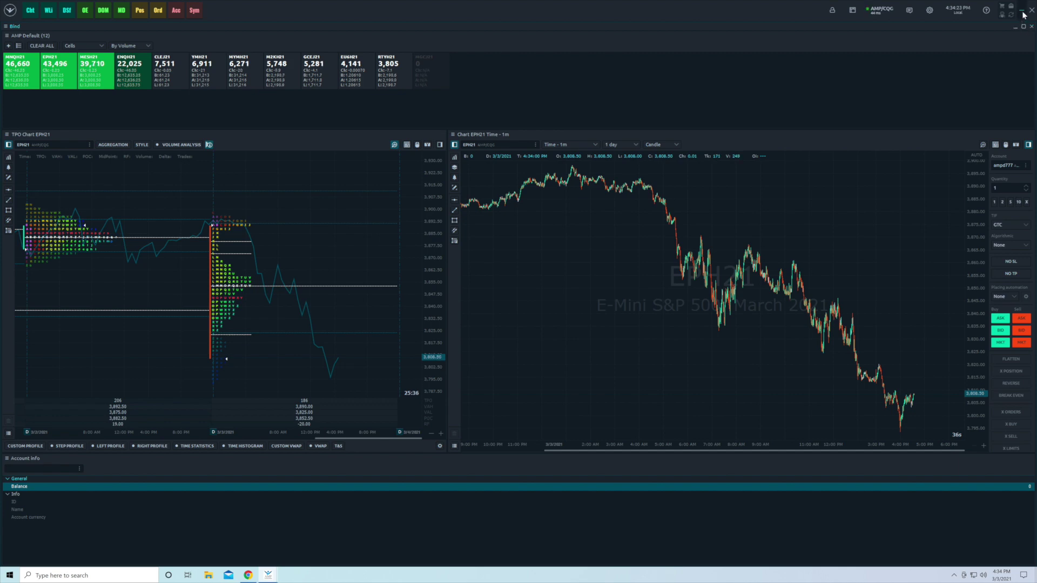
Minimize the whole platform and restore it, and do the same for the Bind window alone
left_click(1023, 12)
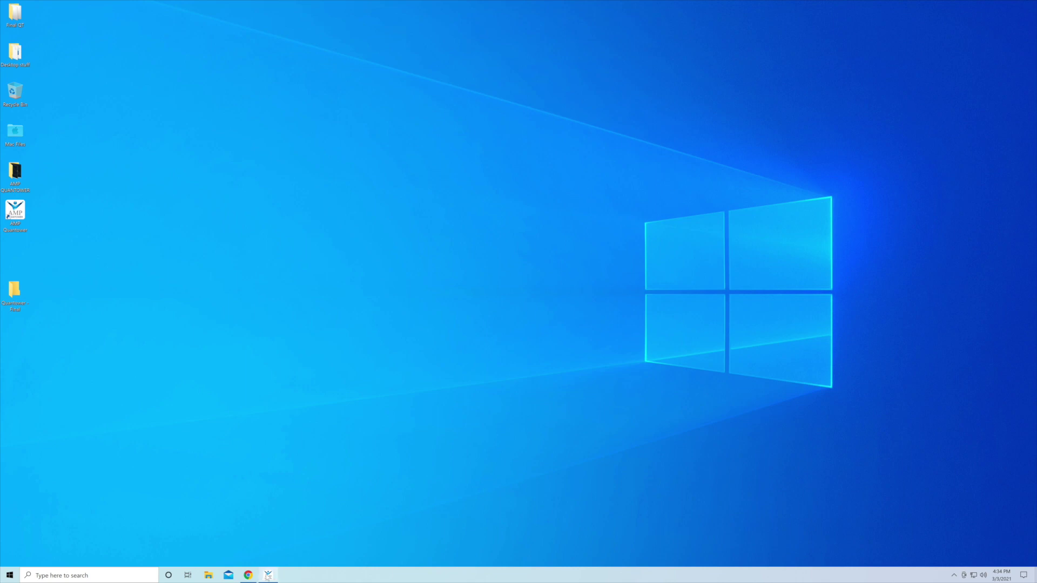
left_click(269, 575)
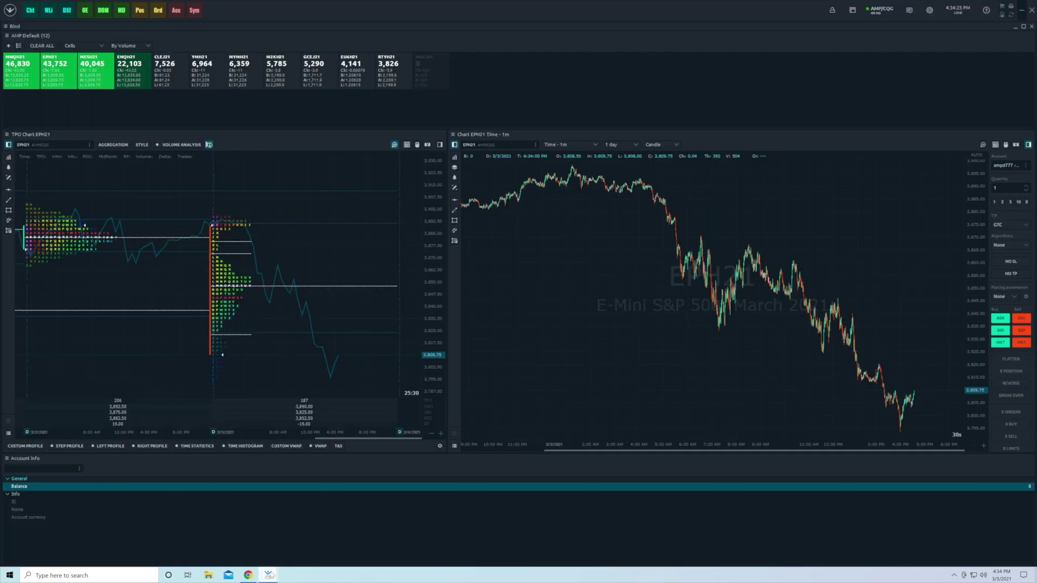
left_click(1017, 30)
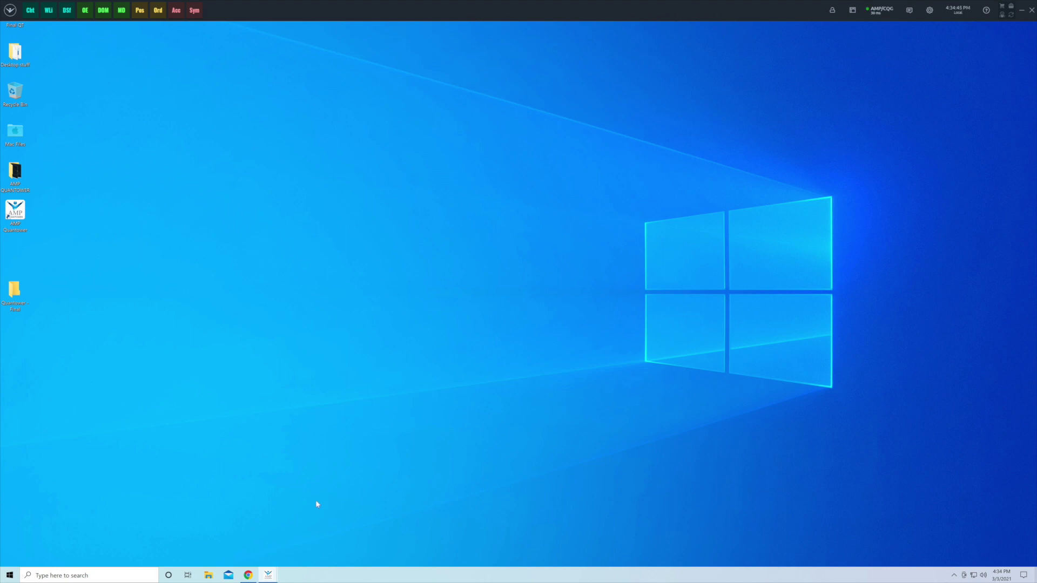
mouse_move(269, 574)
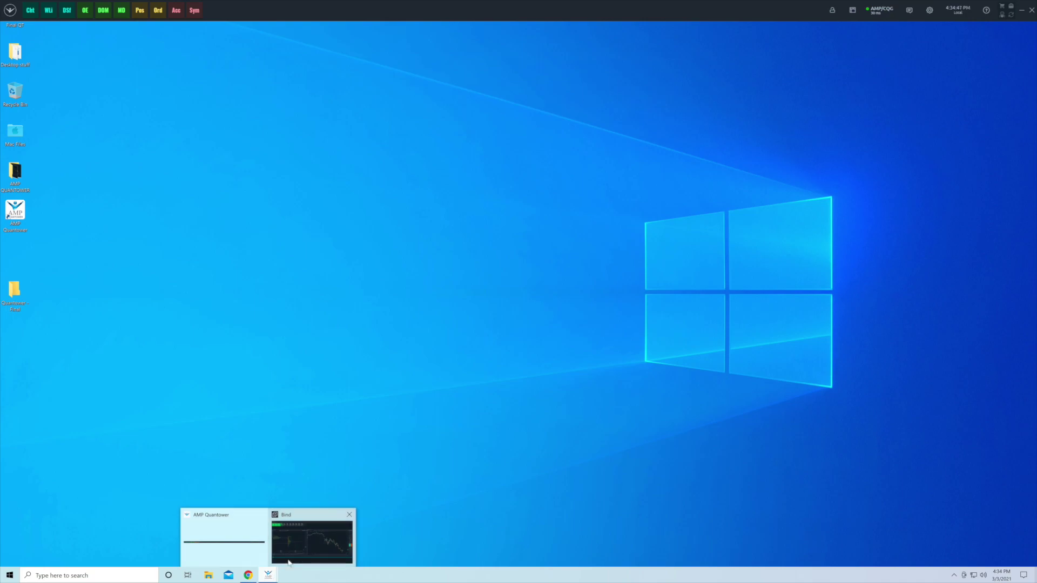
left_click(308, 553)
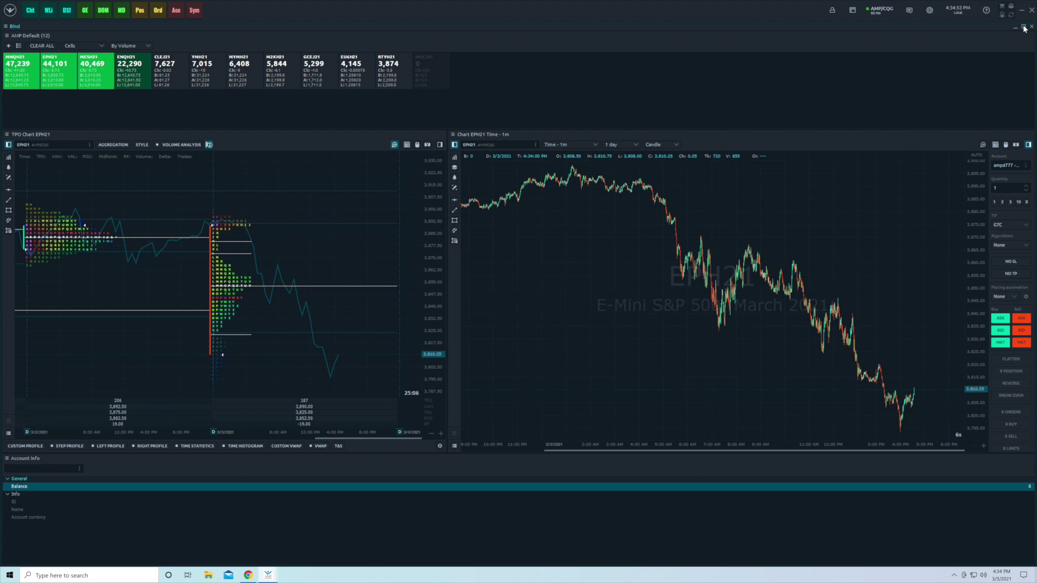
Move the Bind window around the desktop and maximize it again, and minimize and reopen the whole platform
left_click_drag(879, 29, 803, 58)
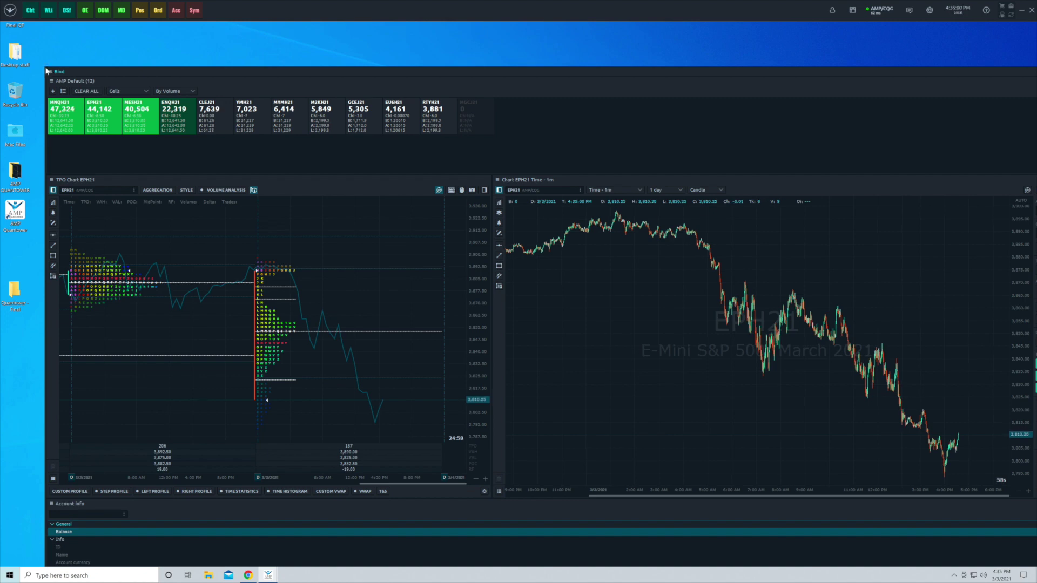
left_click_drag(46, 67, 119, 72)
left_click_drag(555, 69, 489, 69)
left_click(1001, 70)
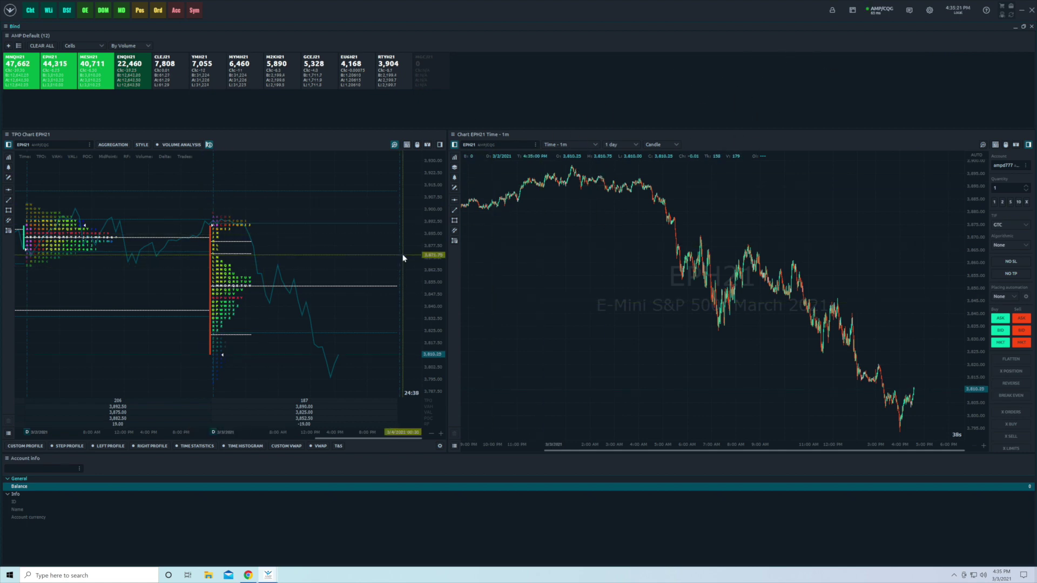
left_click(1023, 13)
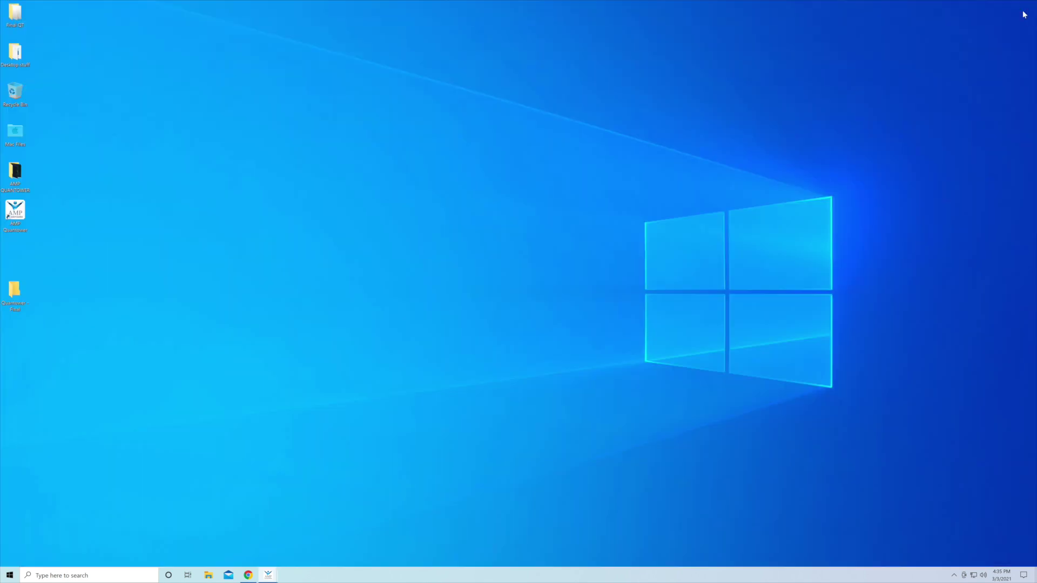
left_click(267, 576)
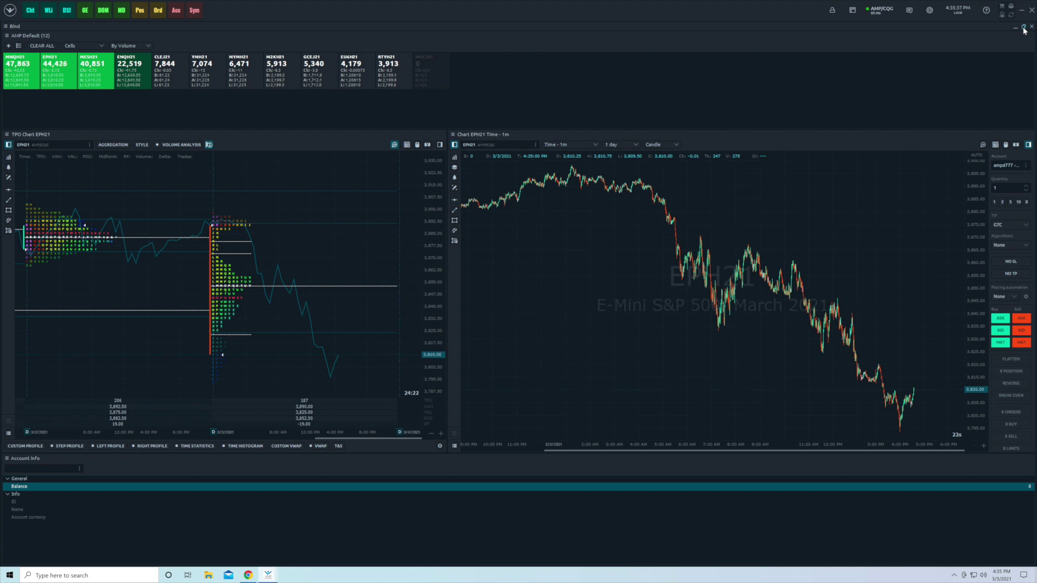
Browse the complete list of available panels, from the templates and analytics groups down to the Misc group
left_click(11, 11)
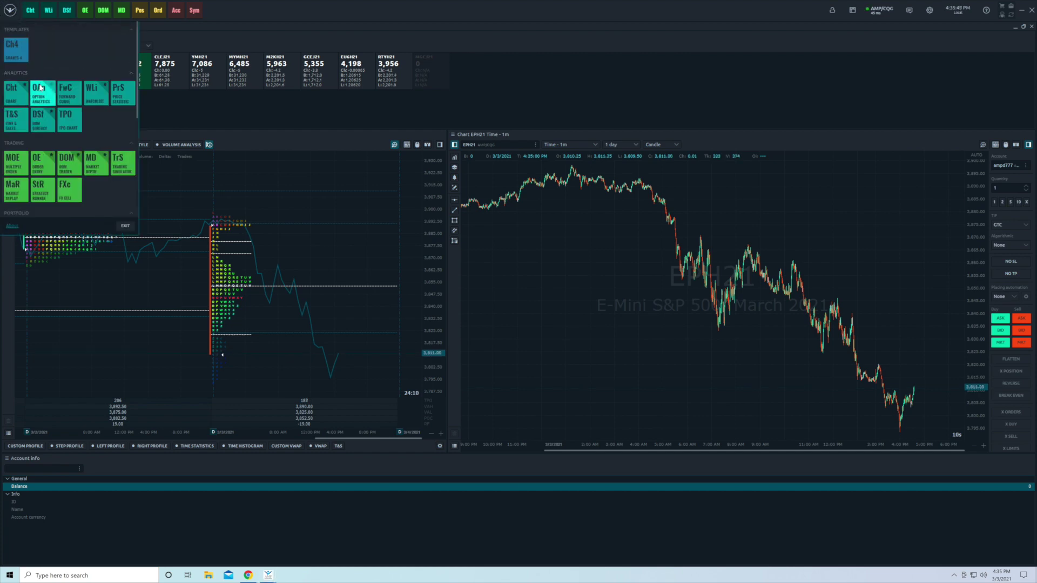
scroll(35, 147, "down", 3)
scroll(35, 147, "down", 10)
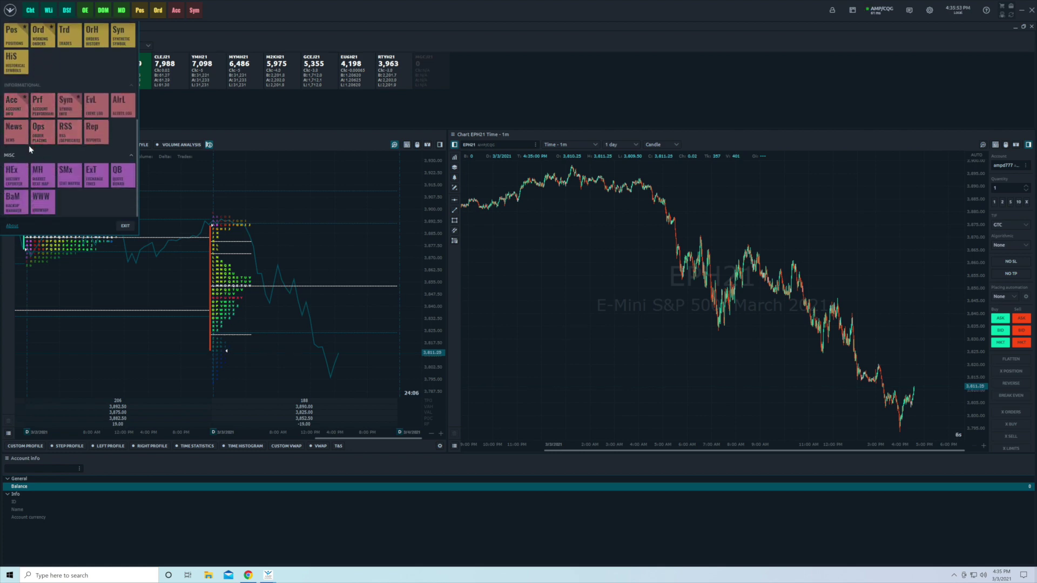
scroll(28, 144, "up", 10)
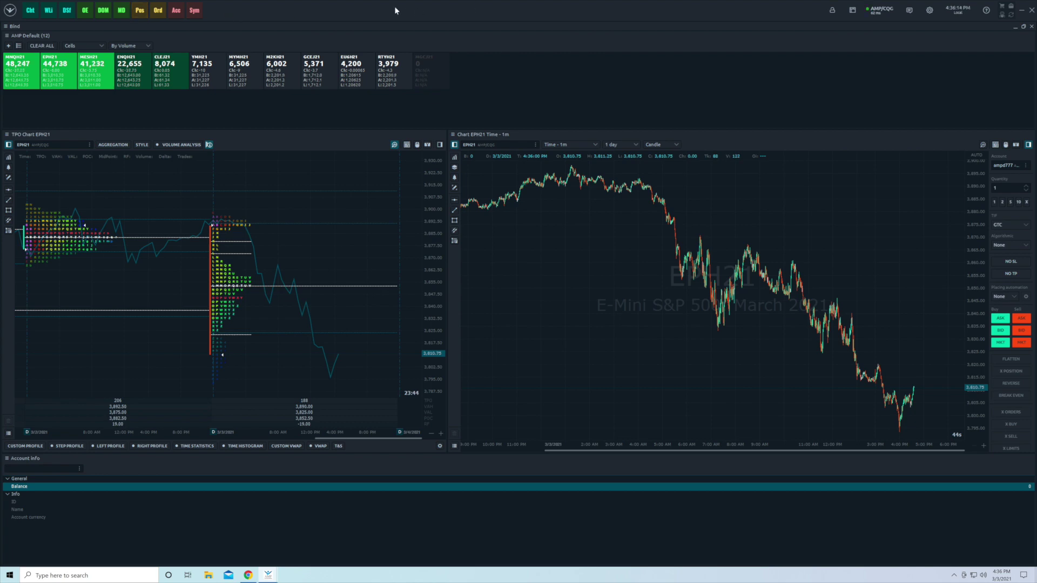
Hide the favorite panels on the control center bar and show them again
right_click(426, 12)
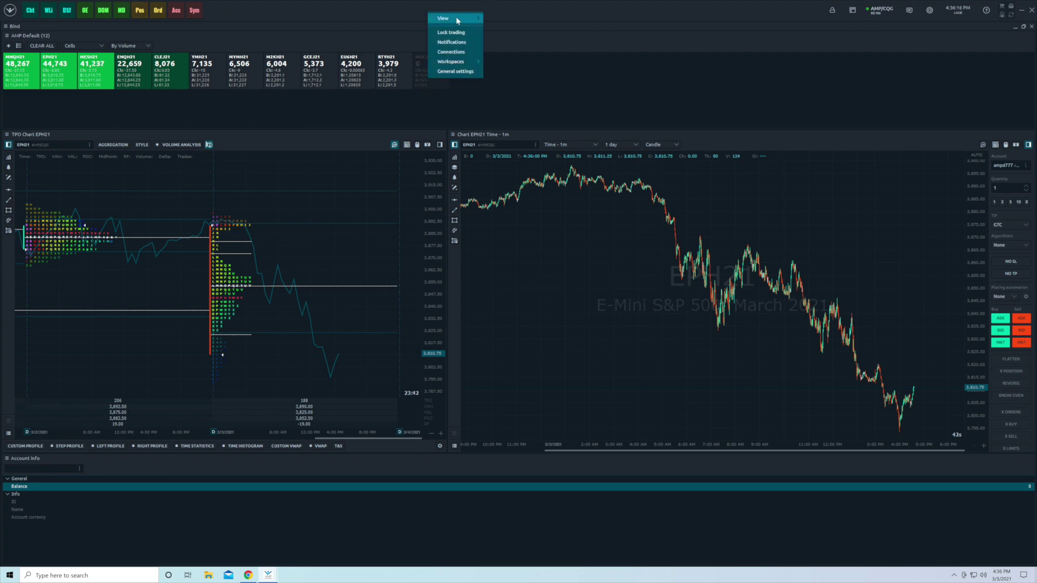
mouse_move(457, 20)
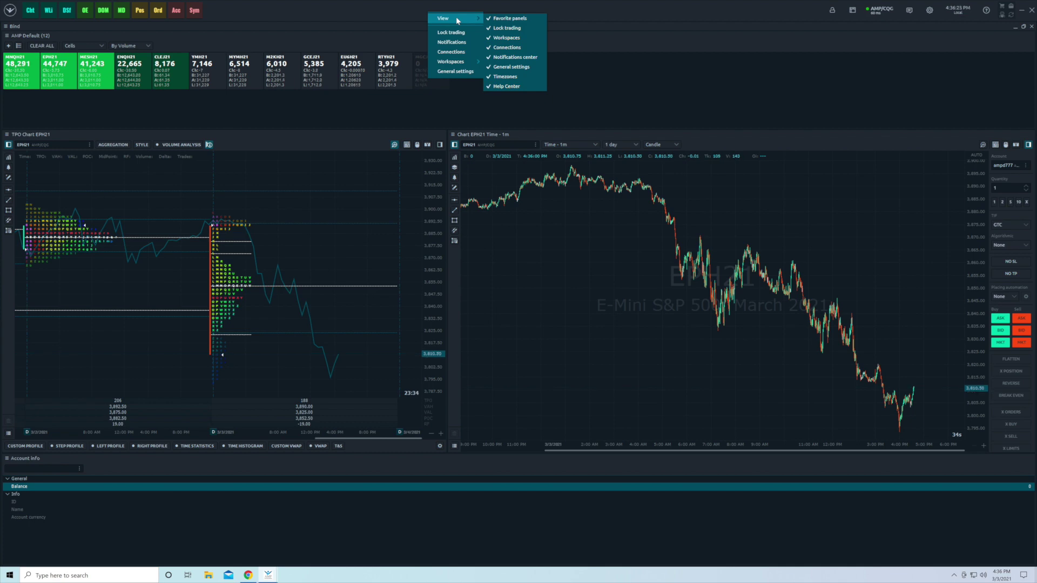
left_click(489, 19)
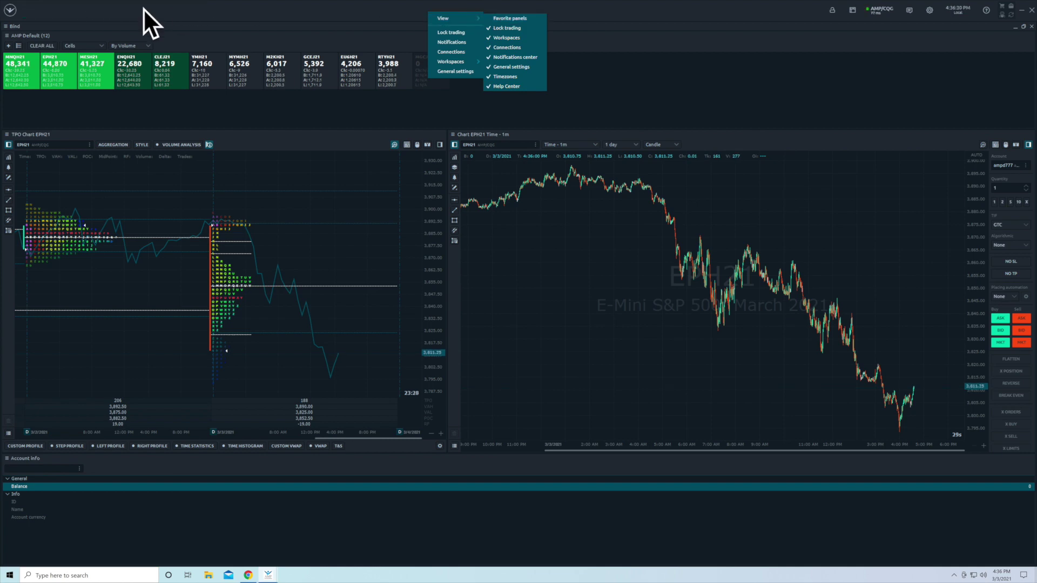
left_click(489, 18)
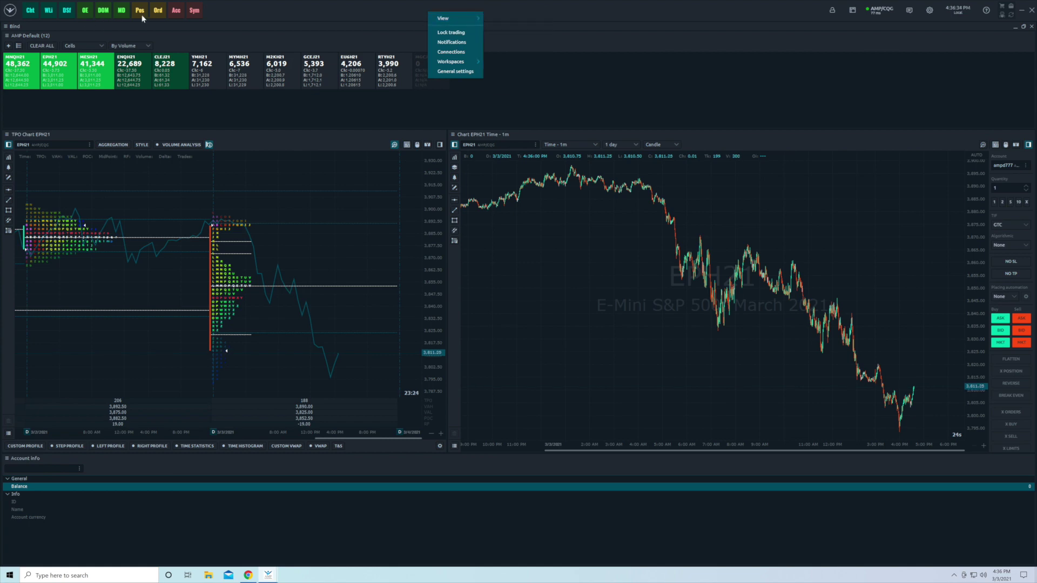
left_click(277, 12)
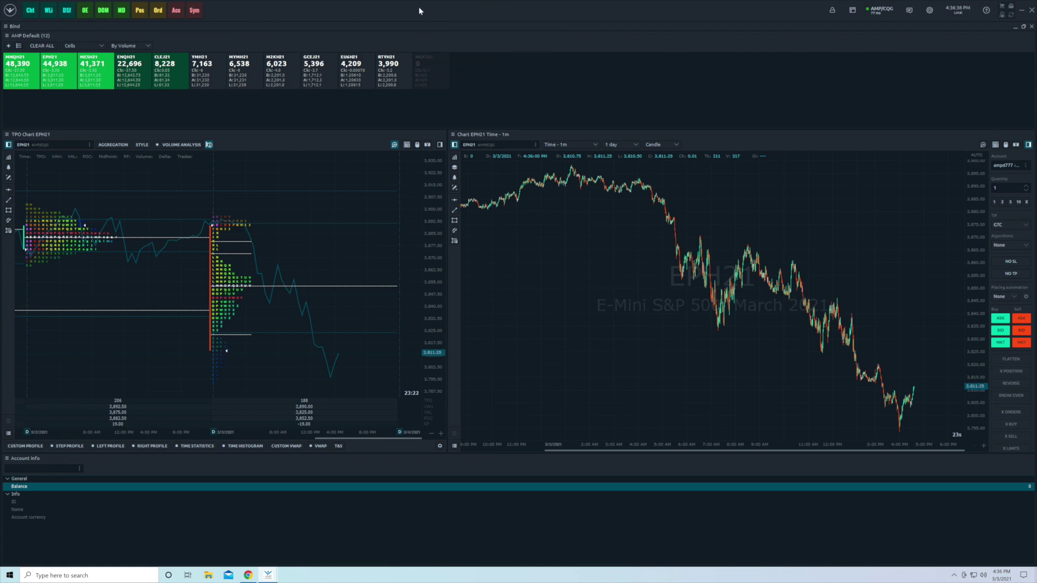
right_click(493, 11)
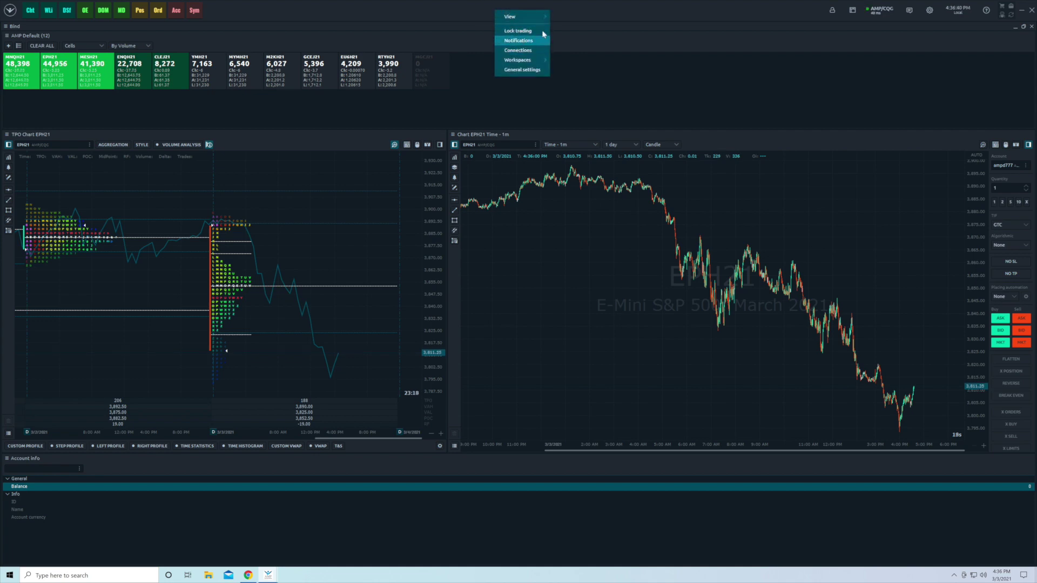
left_click(607, 12)
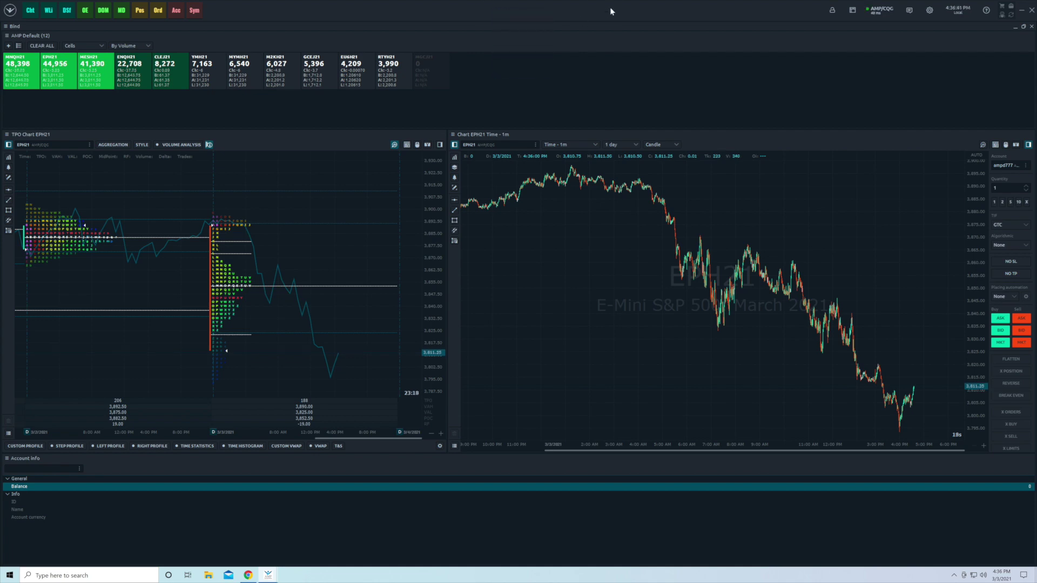
Lock trading across the platform and unlock it again, two times in a row
left_click(832, 10)
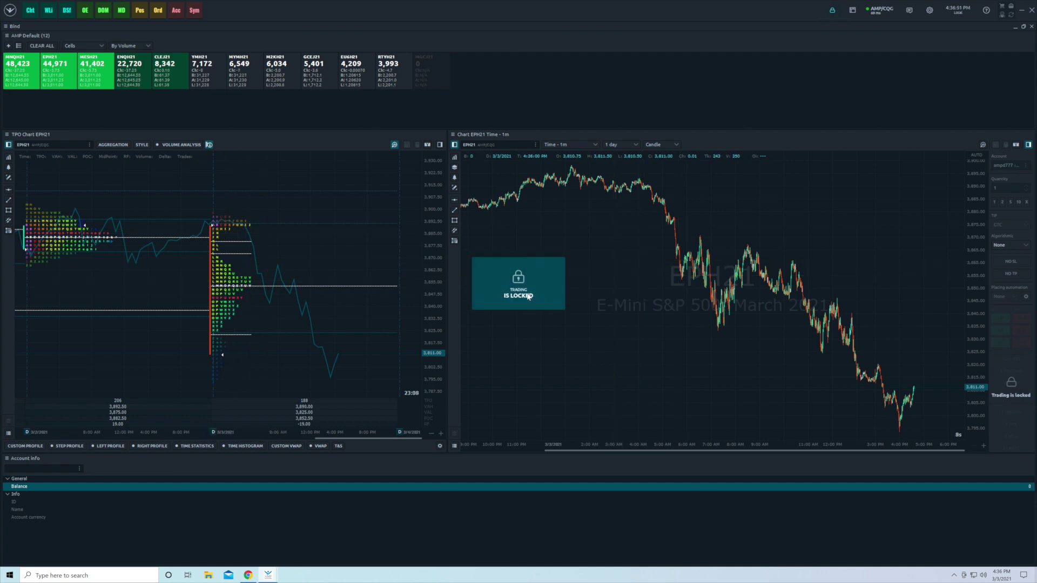
left_click(832, 11)
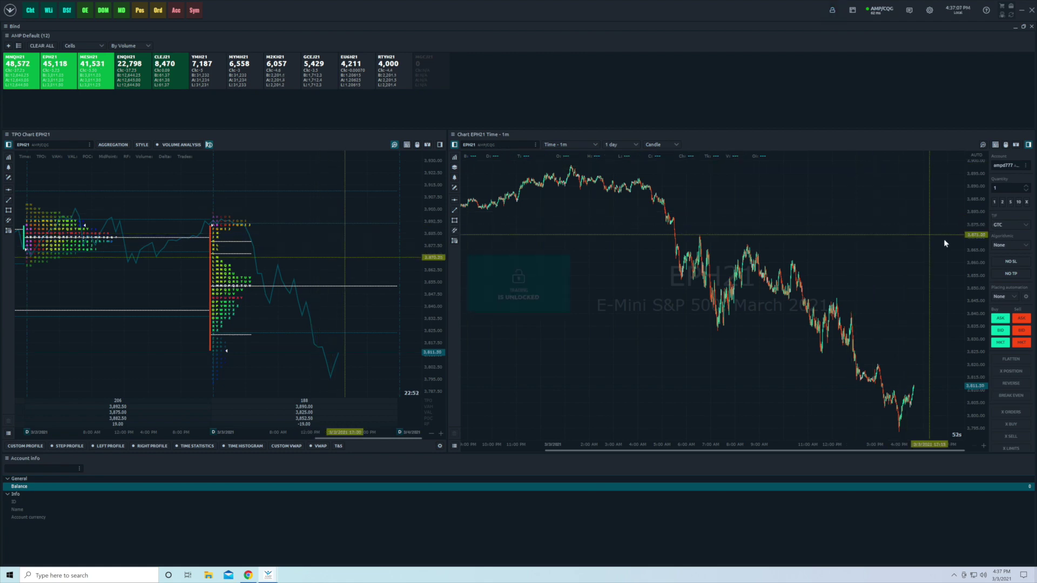
left_click(833, 10)
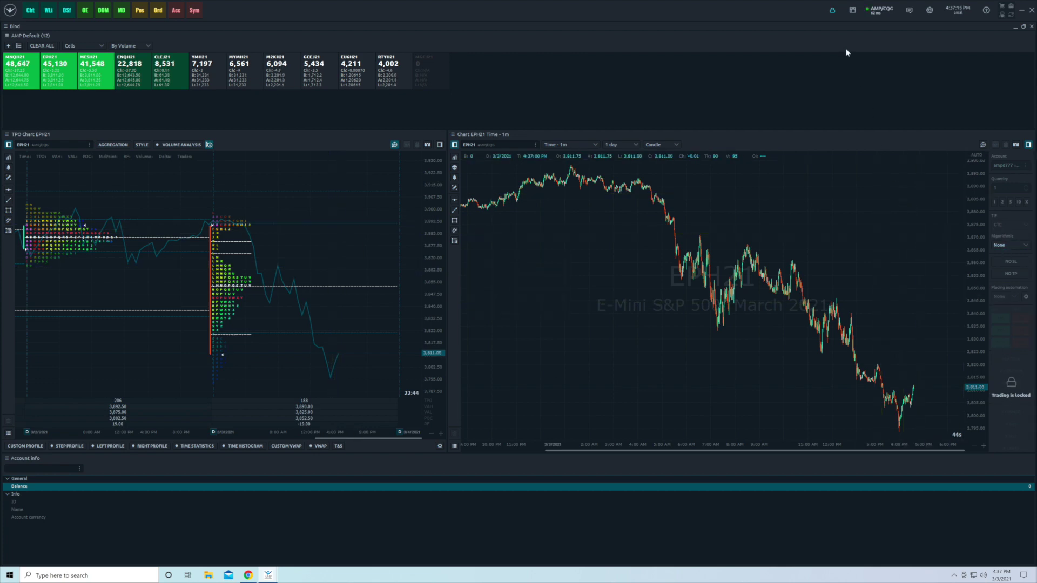
left_click(832, 10)
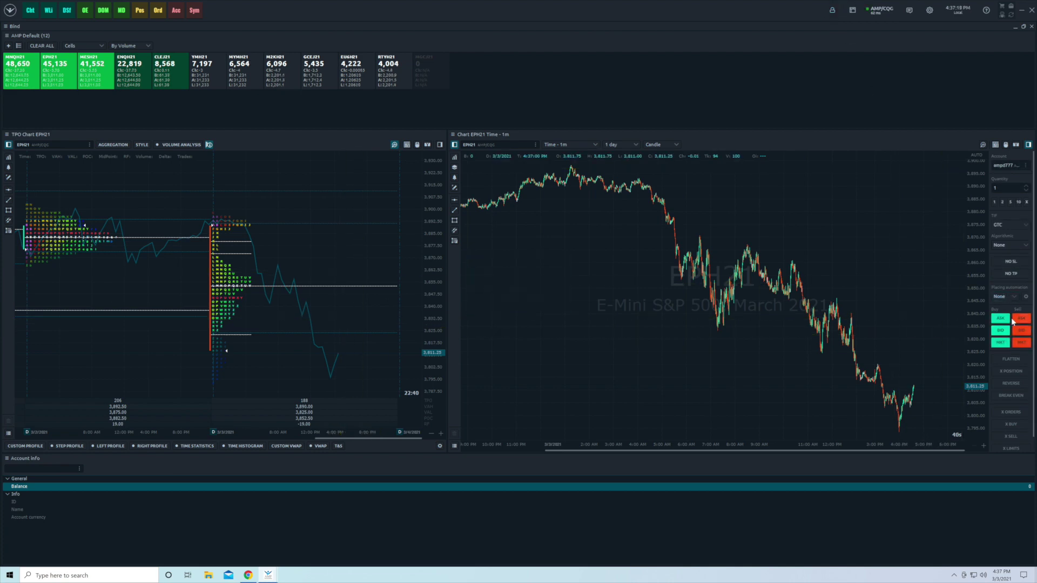
View the available workspace options and the AMP/CQG connection's status details
left_click(853, 12)
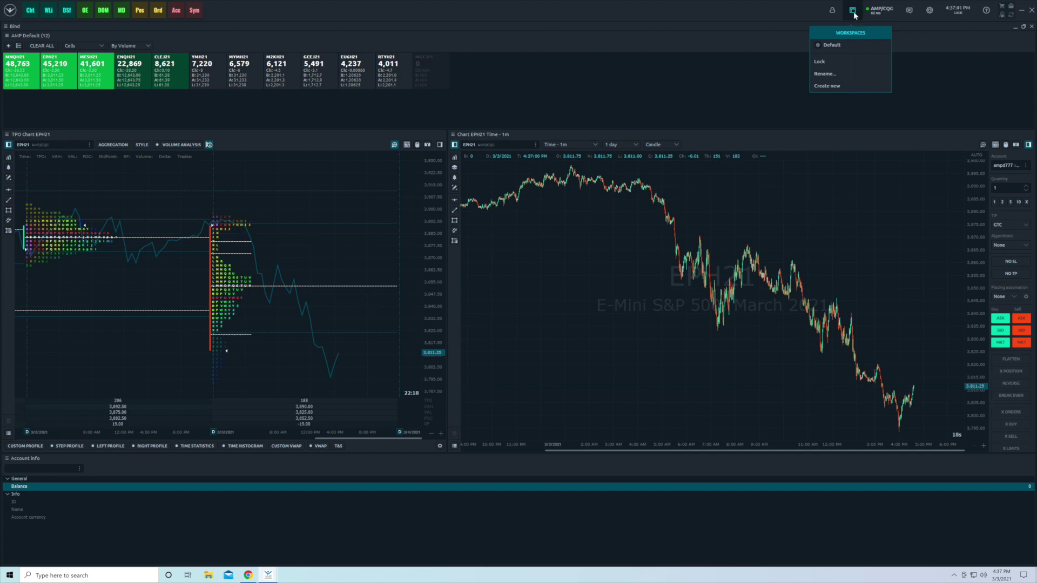
left_click(853, 12)
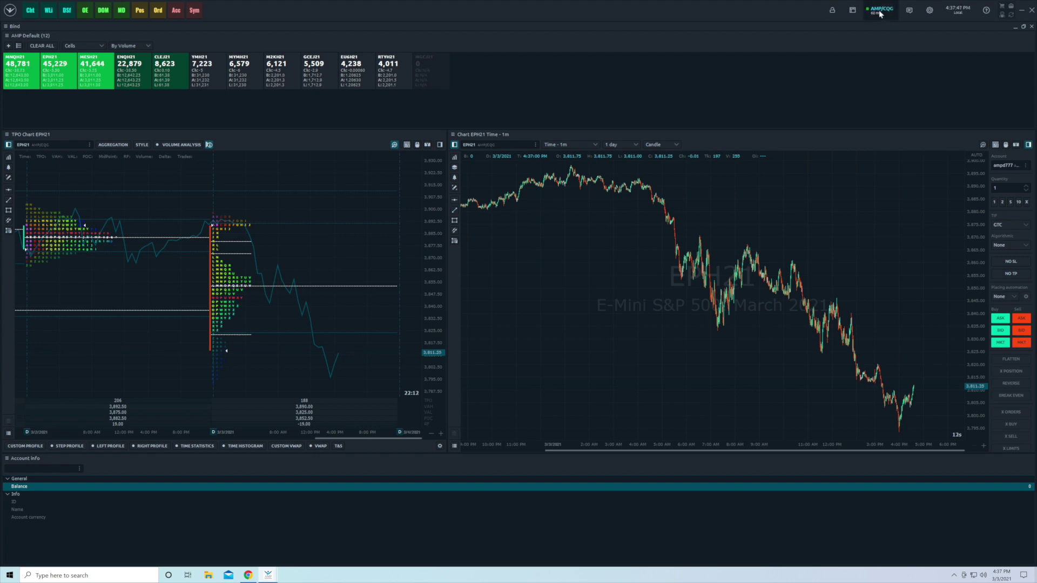
left_click(880, 12)
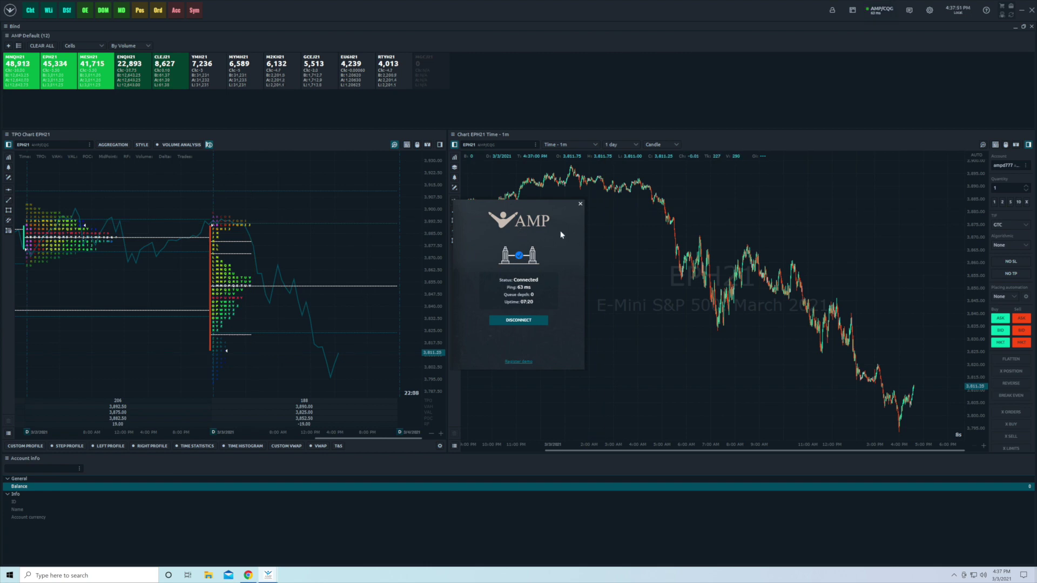
left_click(580, 203)
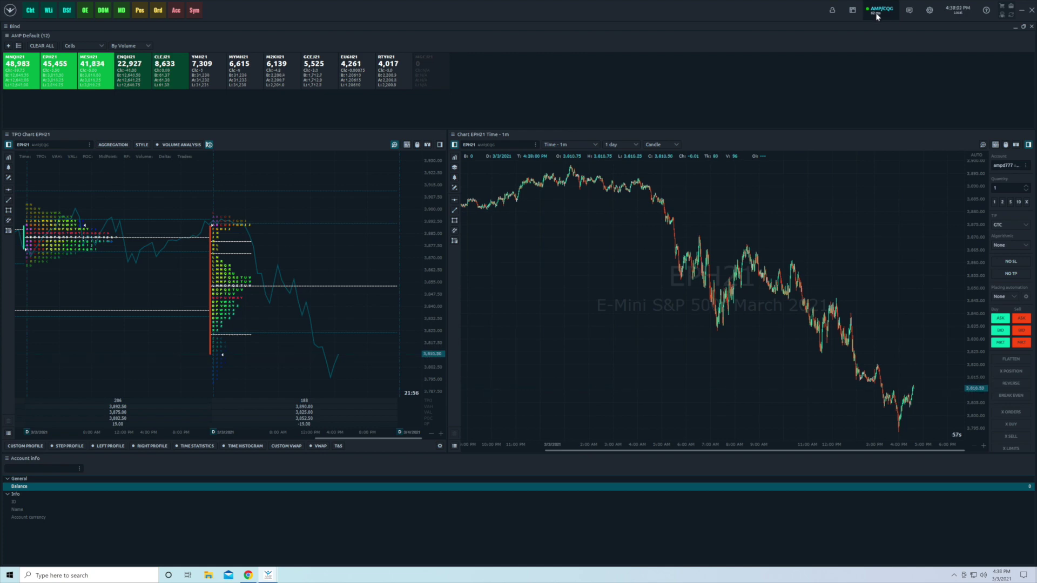
Check the notifications center for trading notifications and close it again
left_click(909, 12)
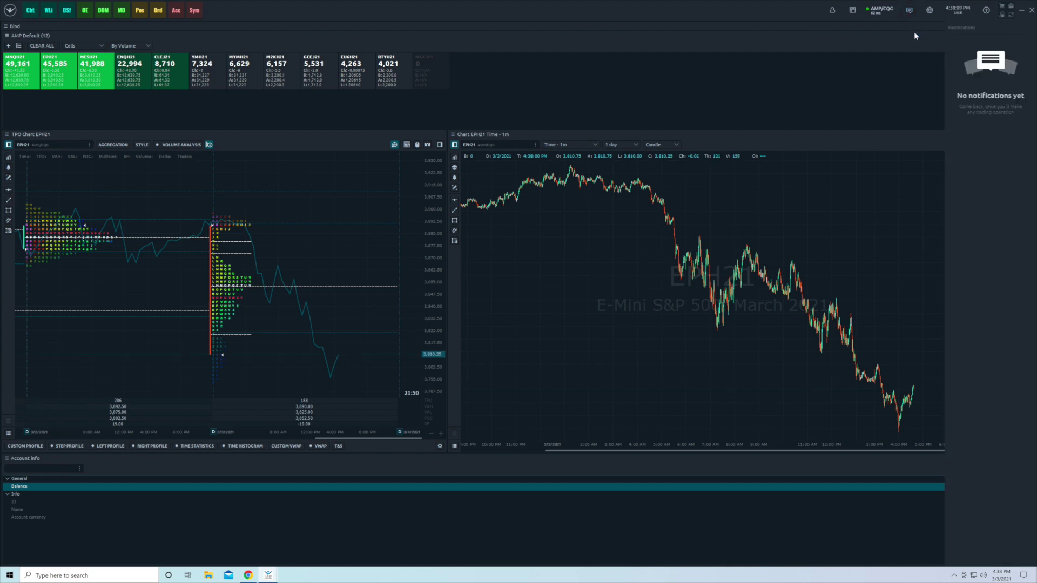
left_click(776, 14)
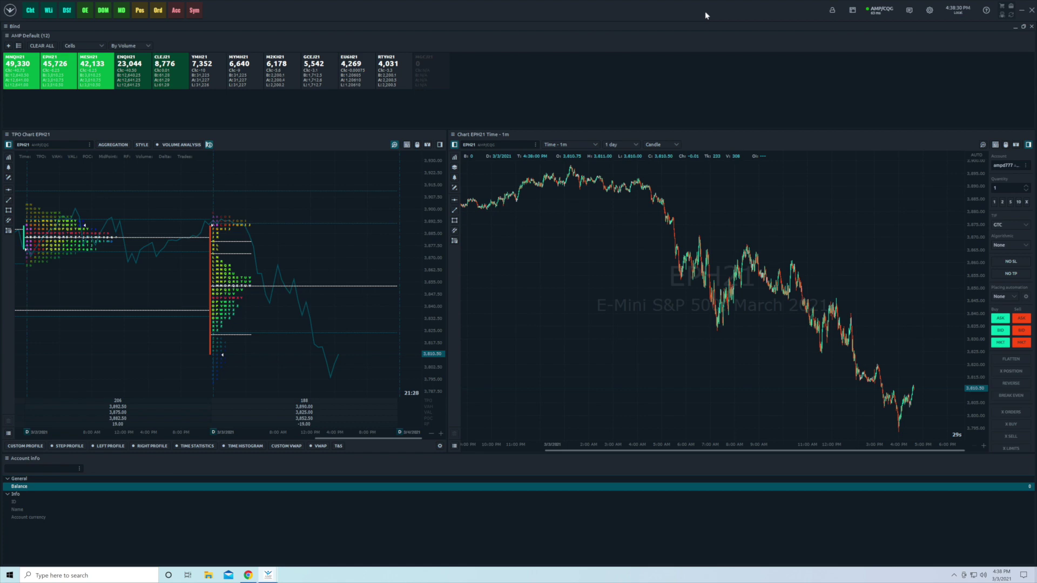
left_click(908, 10)
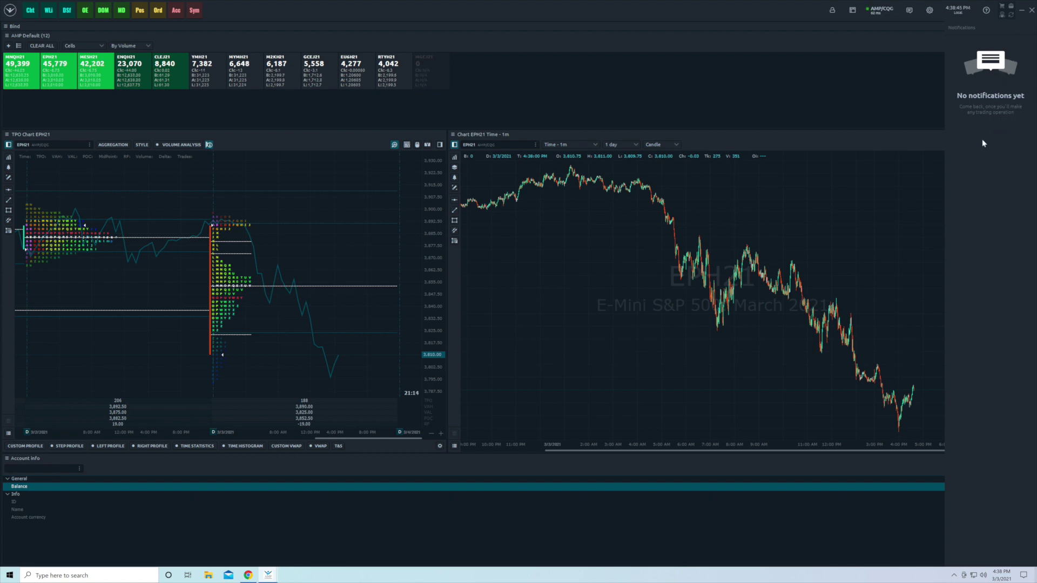
left_click(785, 14)
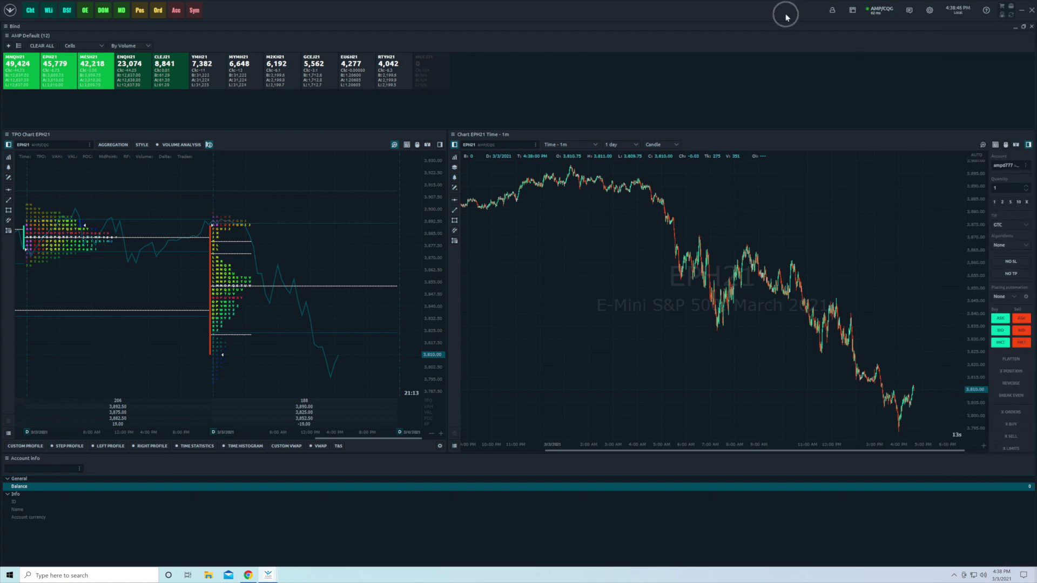
Set the platform theme to Light Water in the general settings
left_click(930, 10)
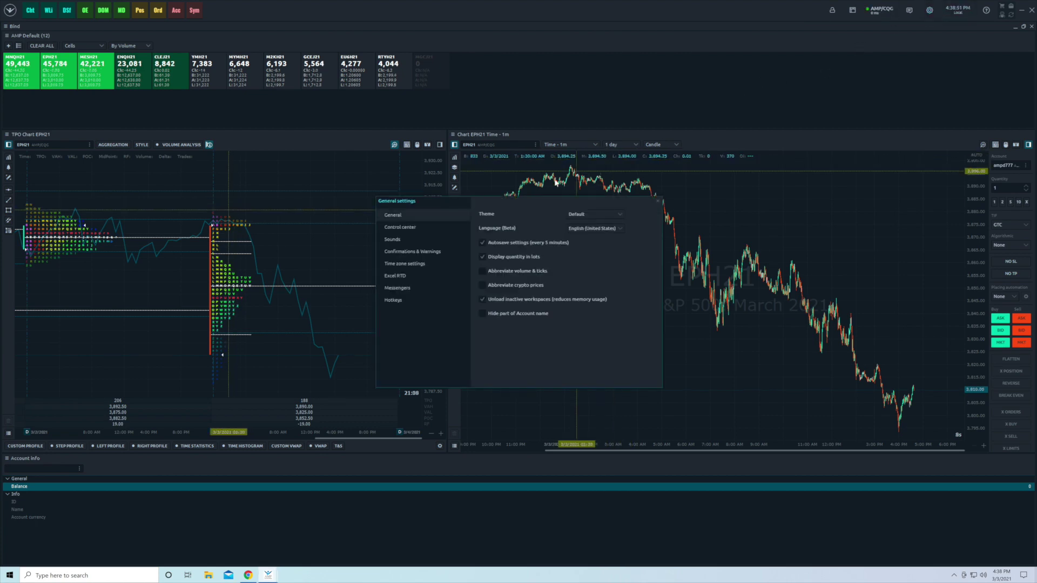
left_click_drag(526, 201, 543, 177)
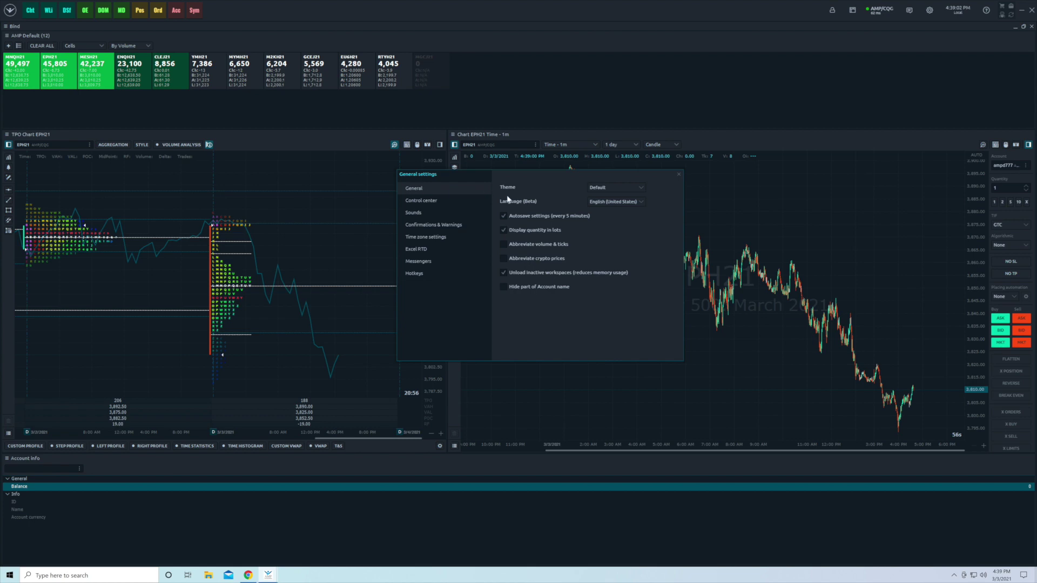
left_click(639, 190)
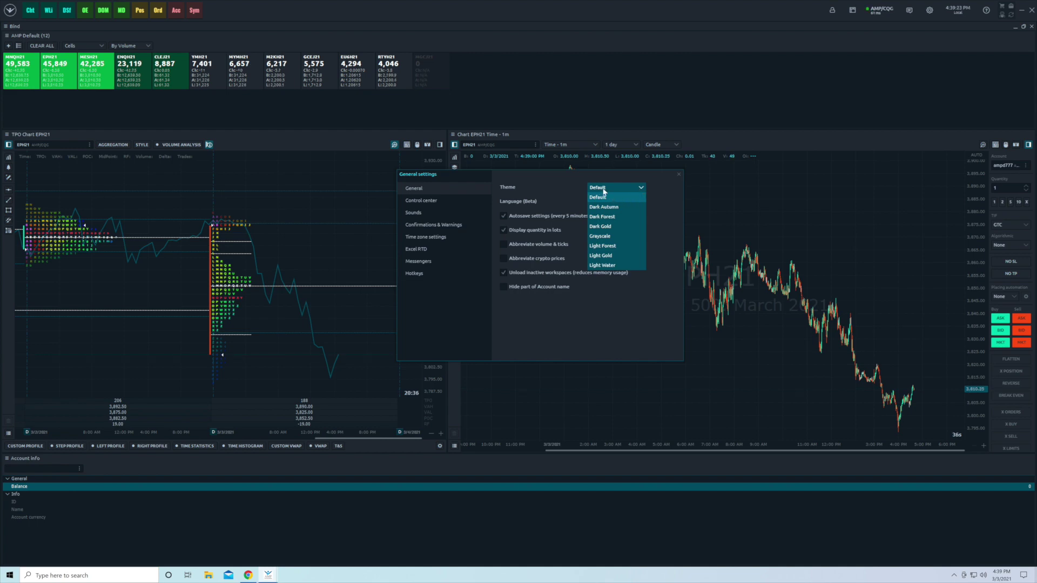
left_click(603, 266)
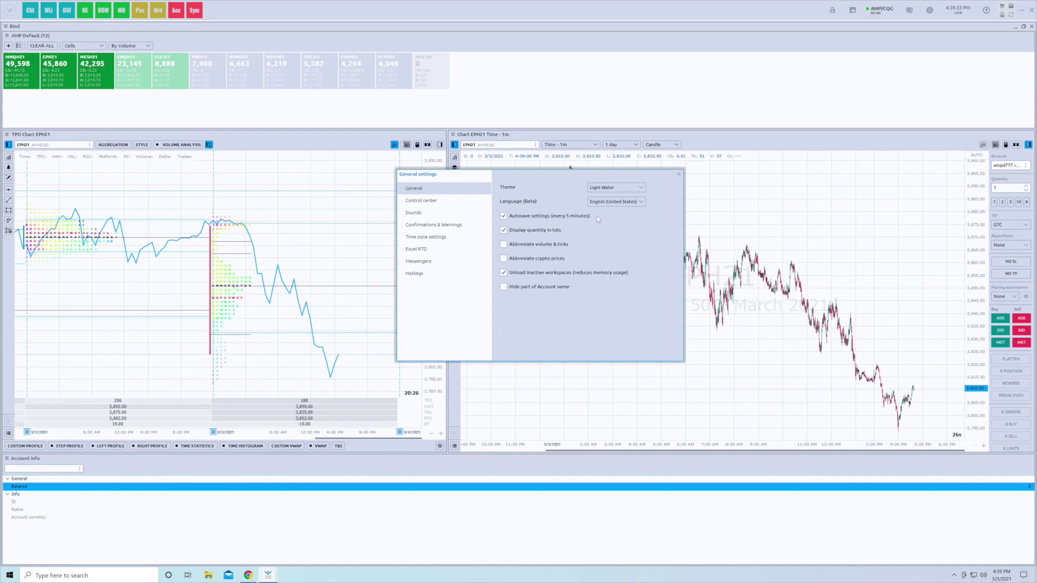
Try the Dark Autumn theme and the Grayscale theme on the platform in the general settings
left_click(642, 188)
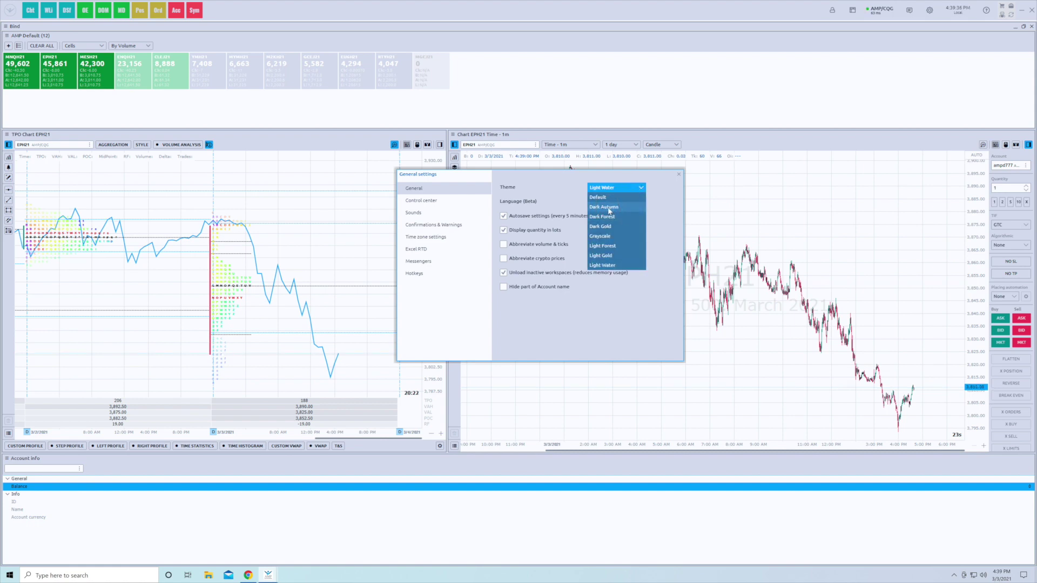
left_click(609, 208)
left_click(624, 189)
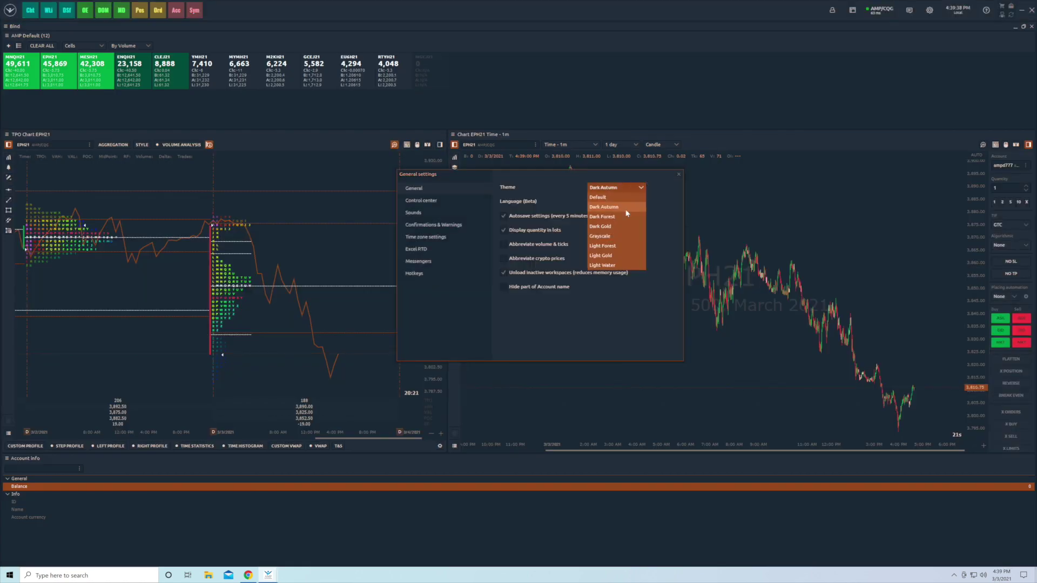
left_click(602, 237)
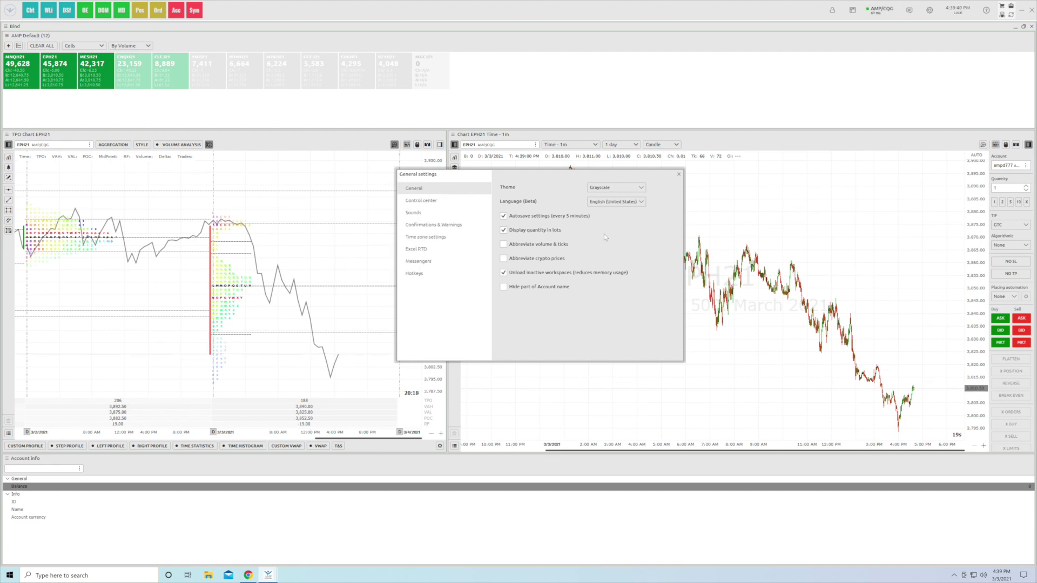
Set the platform theme to Default and view the available interface languages without changing the selection
left_click(639, 190)
left_click(618, 197)
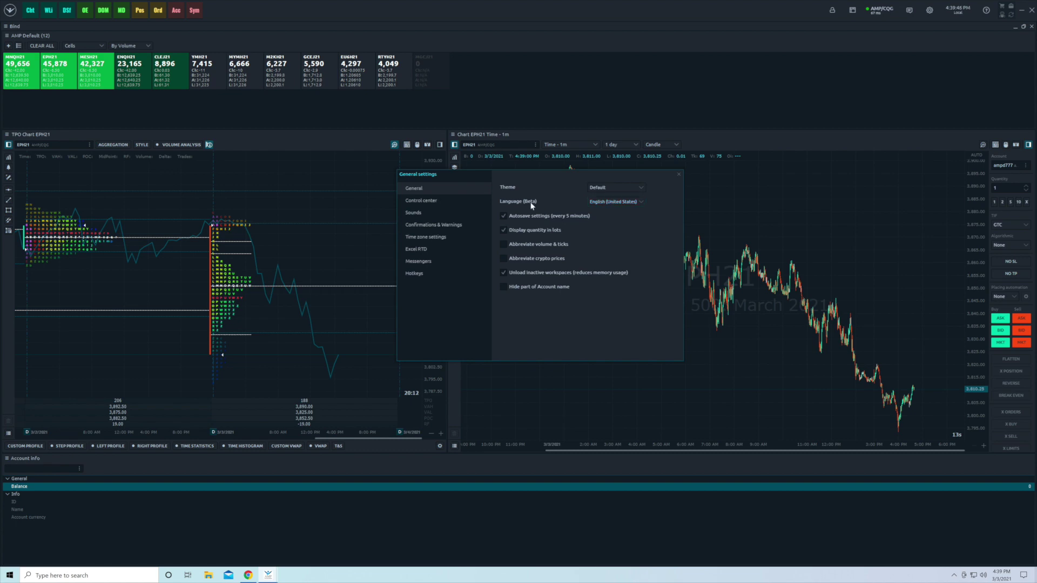
left_click(641, 202)
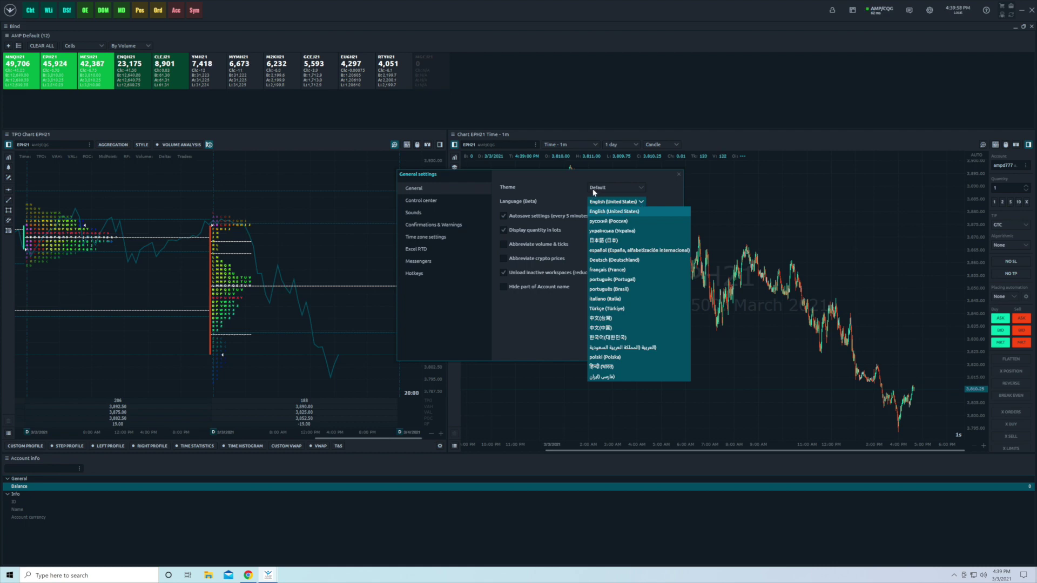
left_click(555, 179)
In the sound settings, turn all sounds off and on again, and do the same for the Connection finished sound
left_click(413, 210)
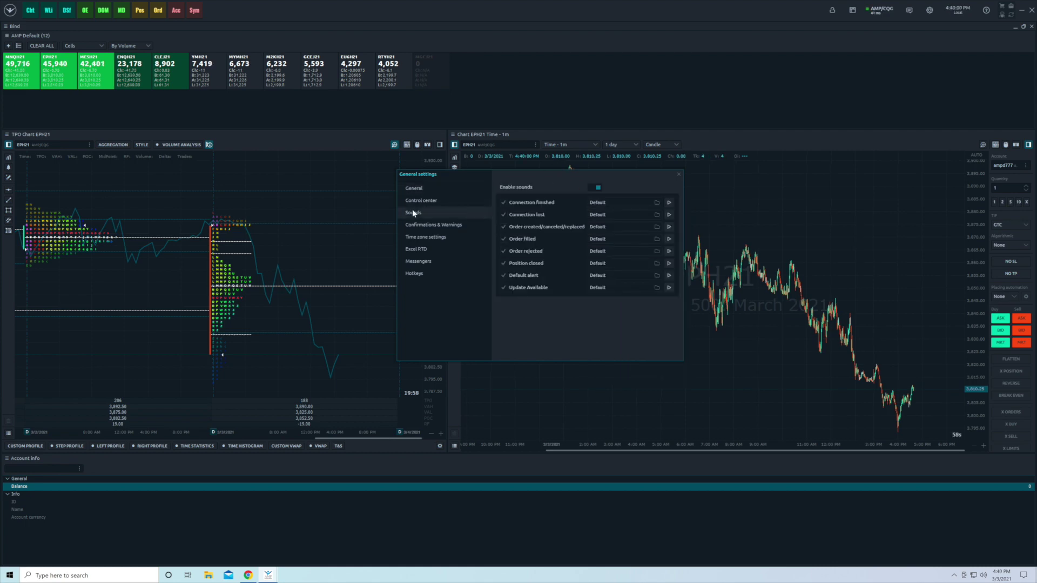
left_click(594, 188)
left_click(594, 187)
left_click(505, 205)
left_click(505, 205)
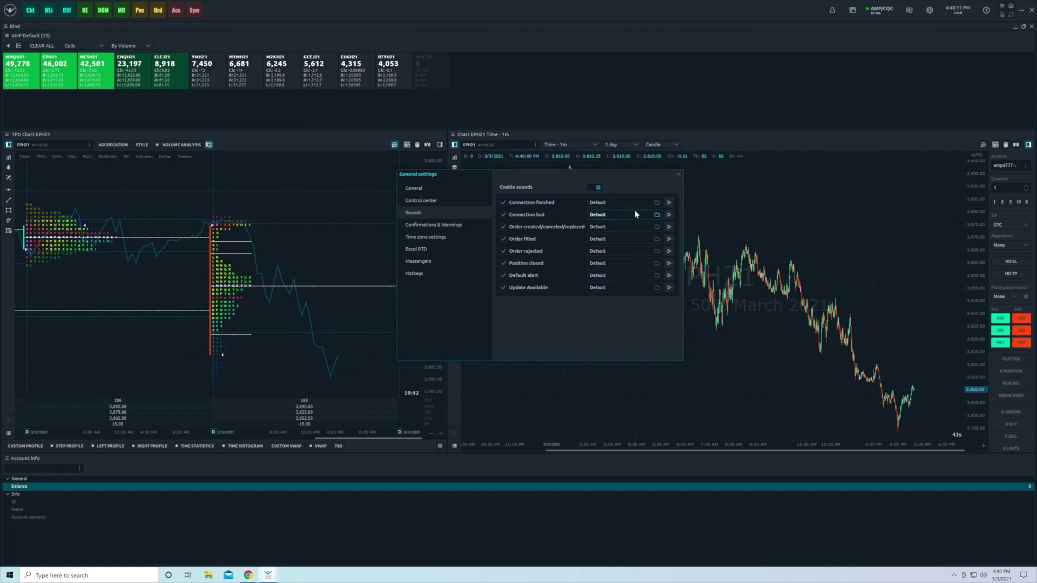
Review the Confirmations & Warnings options and the time zone settings, and close the general settings
left_click(442, 224)
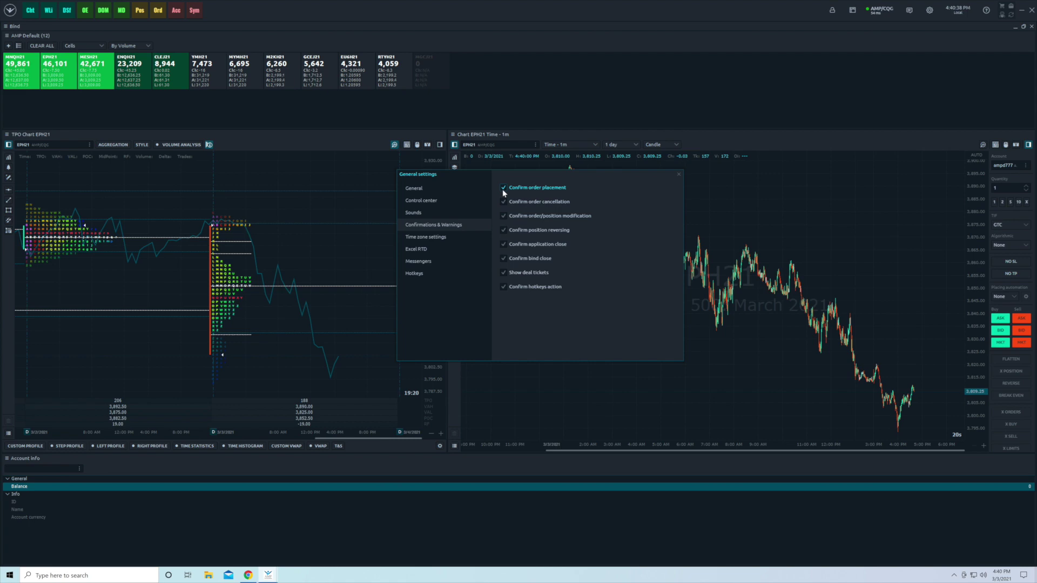
left_click(426, 237)
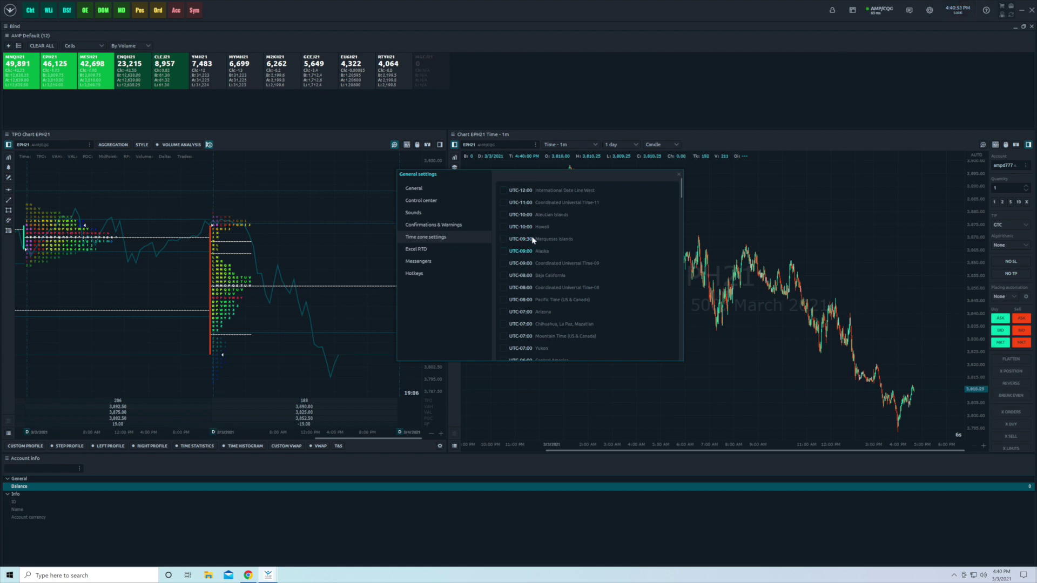
left_click(678, 173)
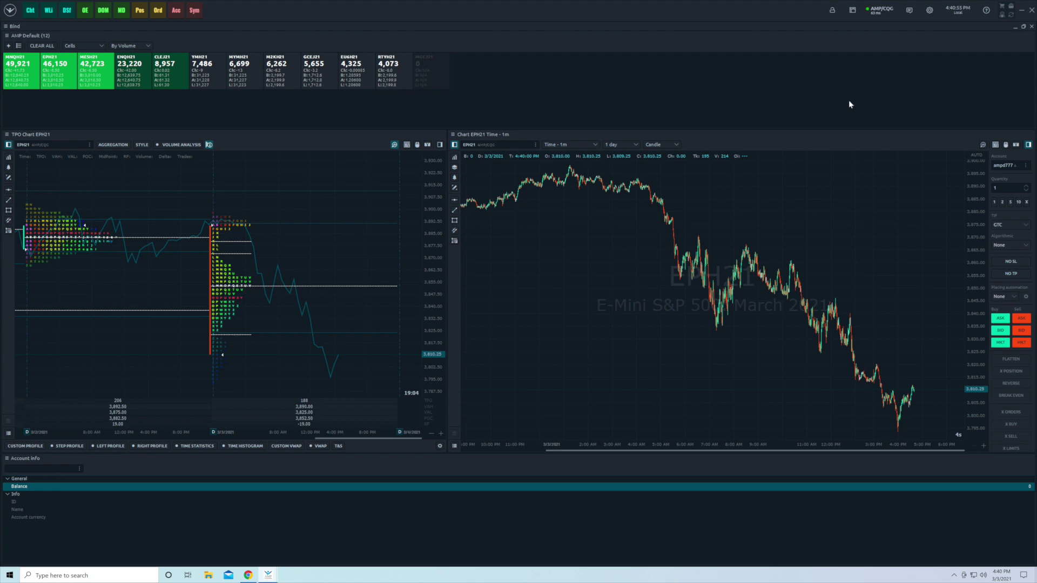
View the time zone settings through the platform clock and close them, and briefly reopen the general settings
left_click(957, 9)
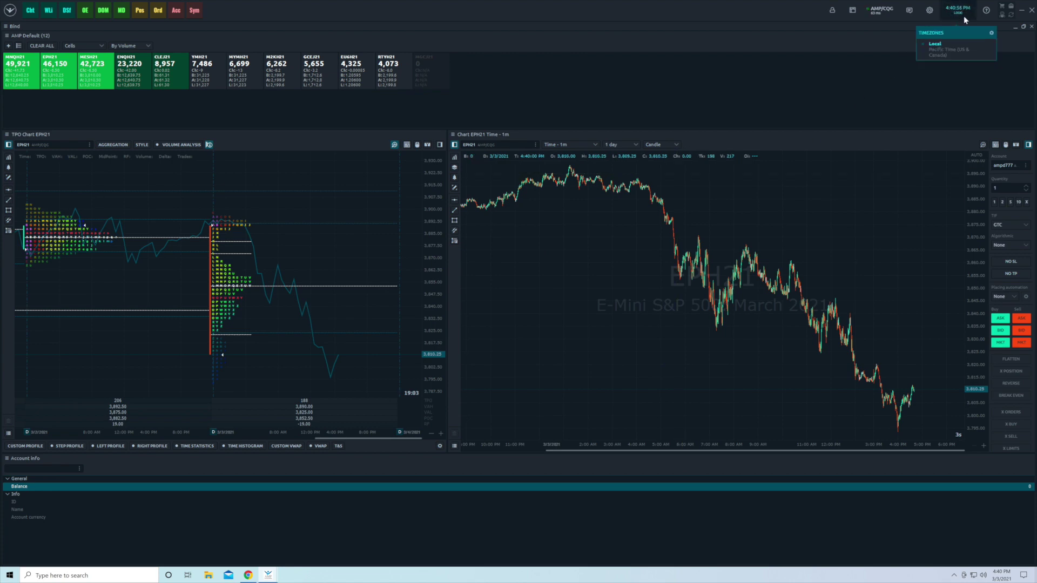
left_click(992, 34)
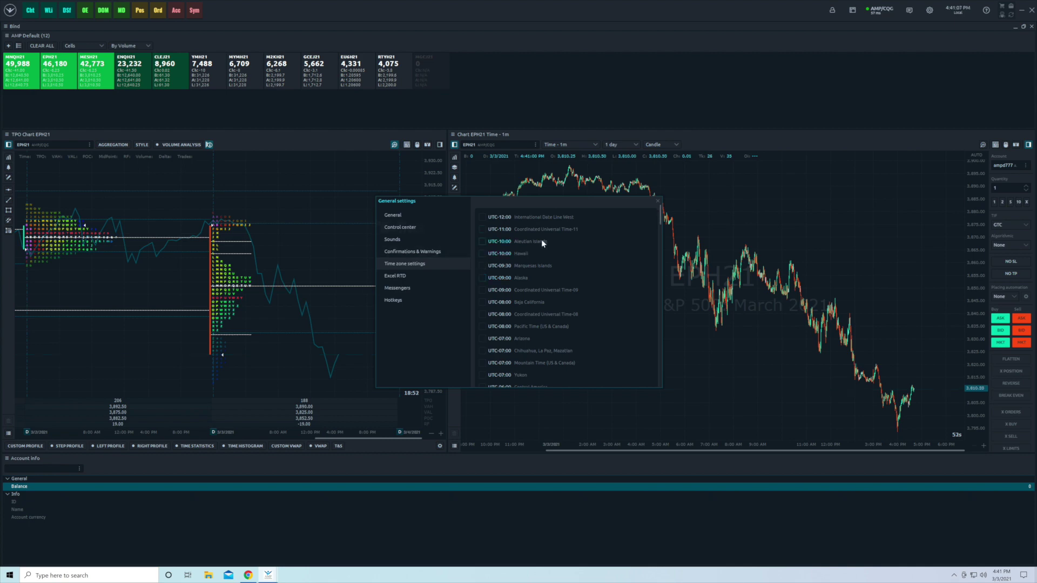
left_click(656, 202)
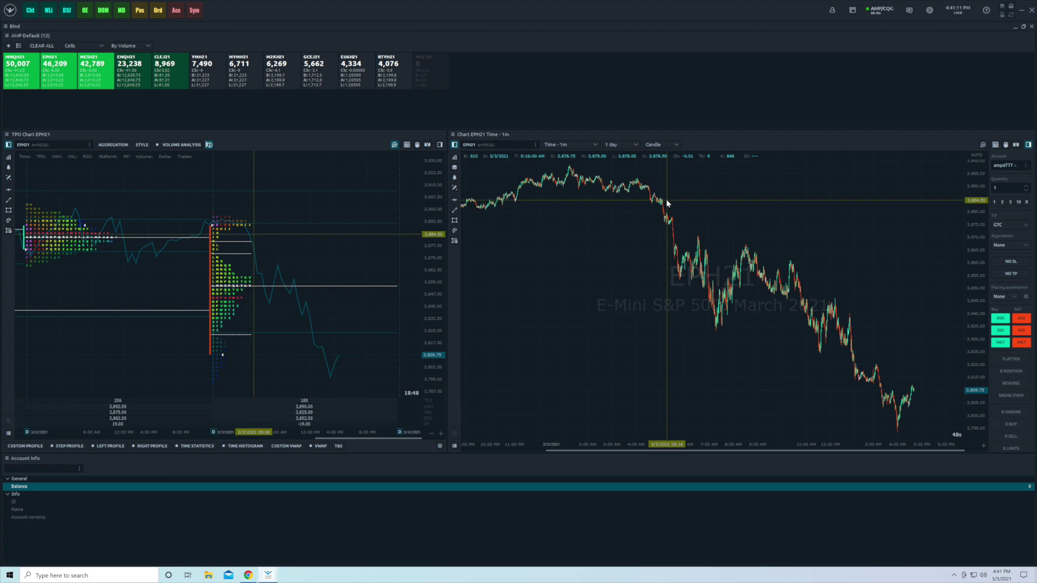
left_click(929, 11)
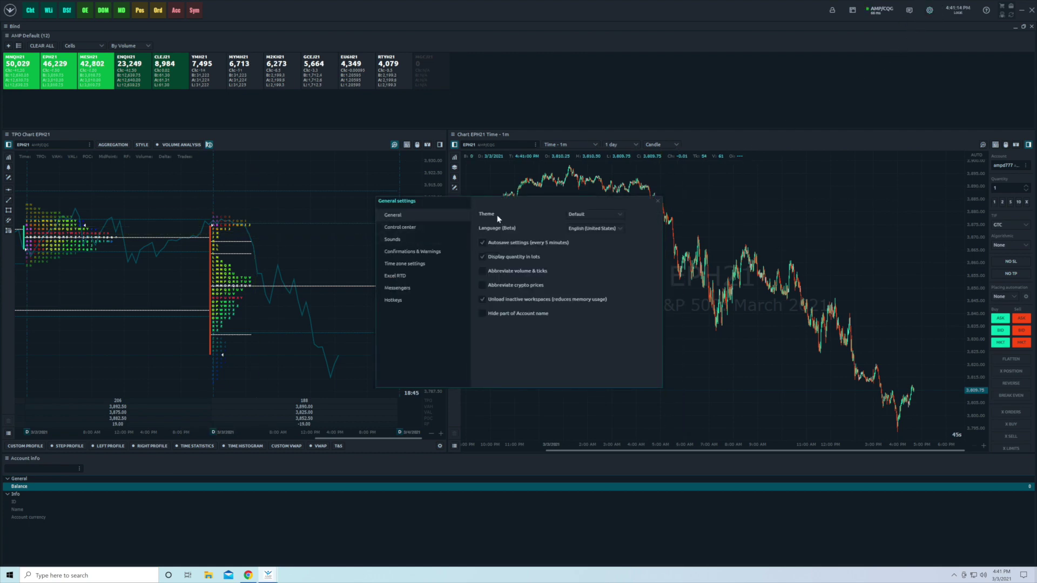
left_click(656, 201)
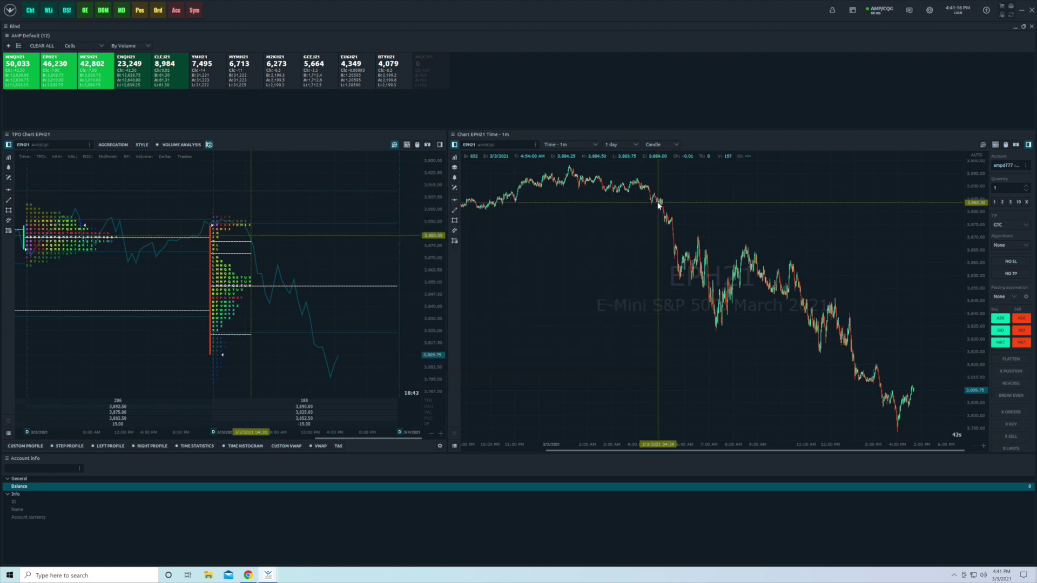
View the available help and support options and close the list
left_click(983, 10)
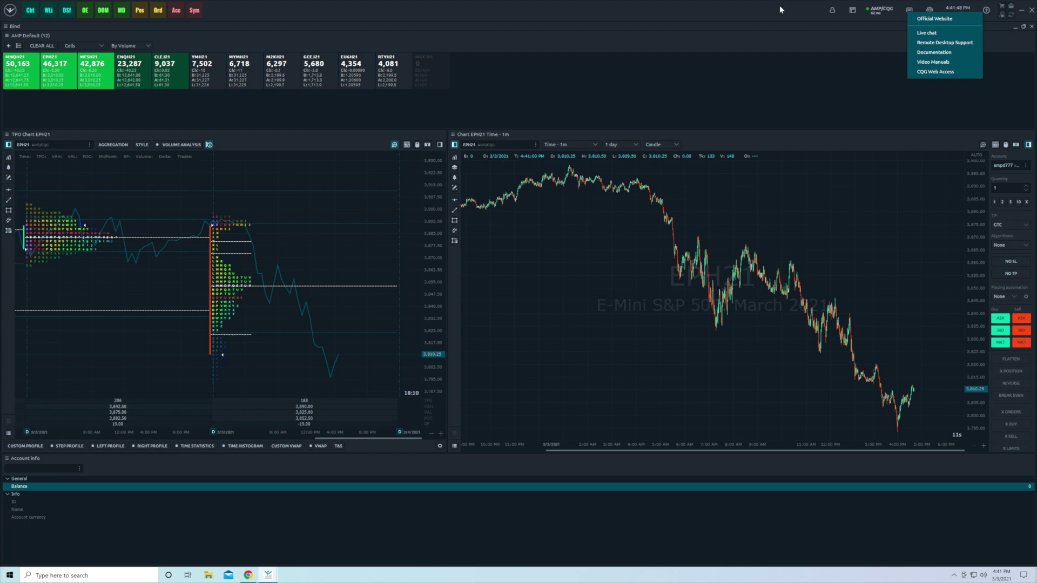
left_click(635, 15)
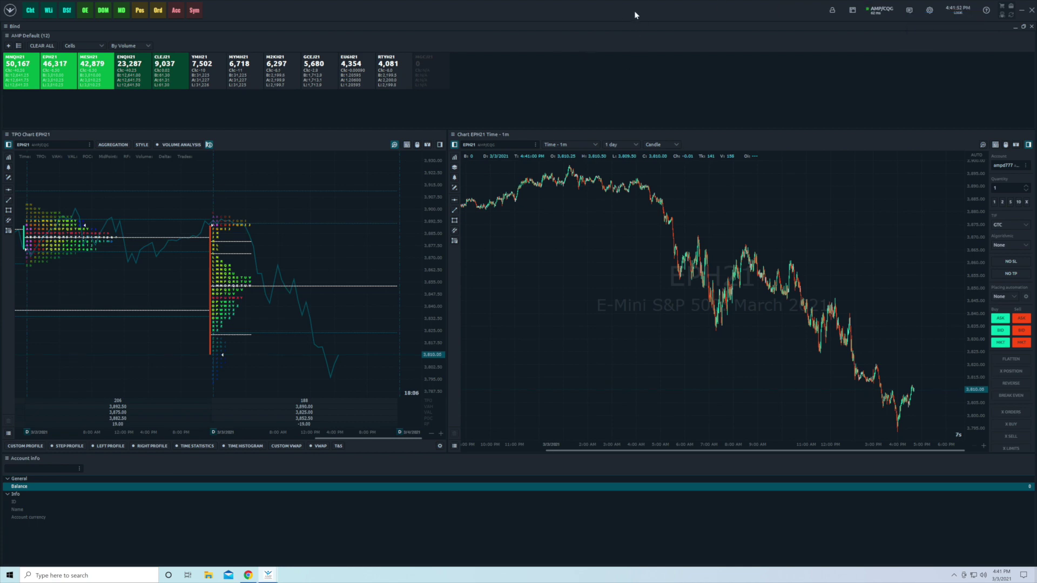